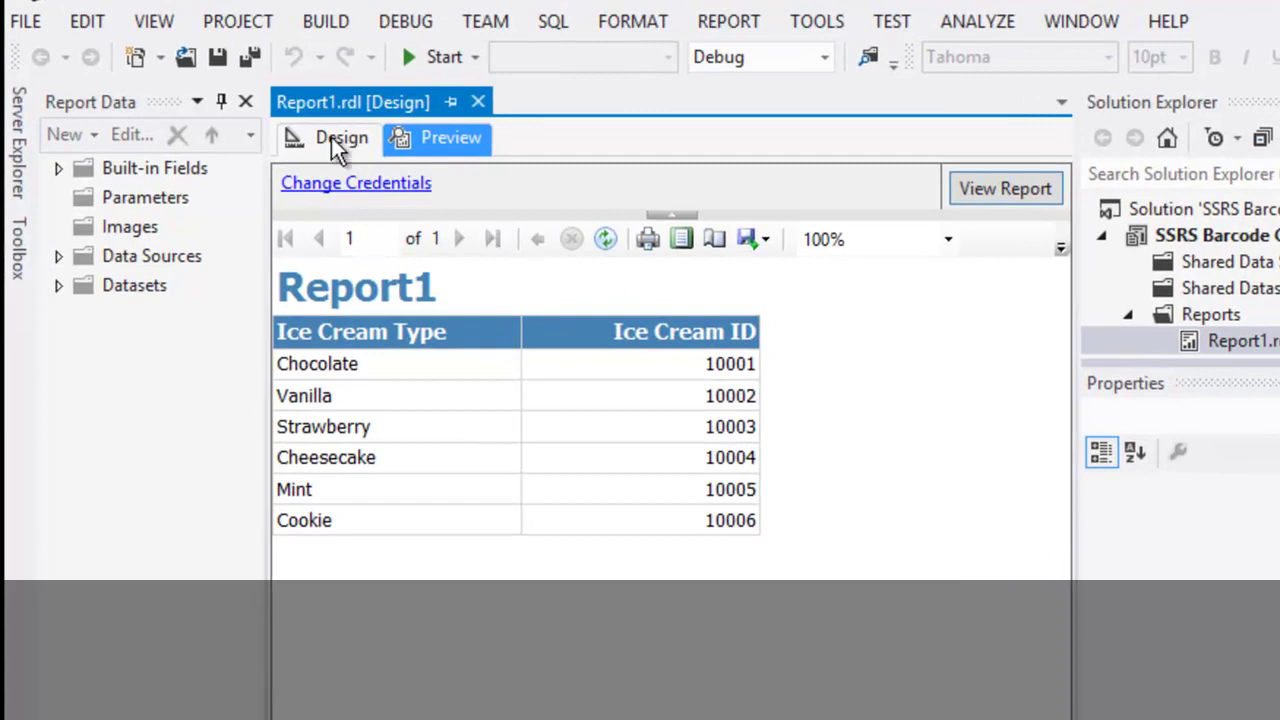
Return to Design view and delete the [IceCreamID] field from the Ice Cream ID detail cell.
left_click(333, 138)
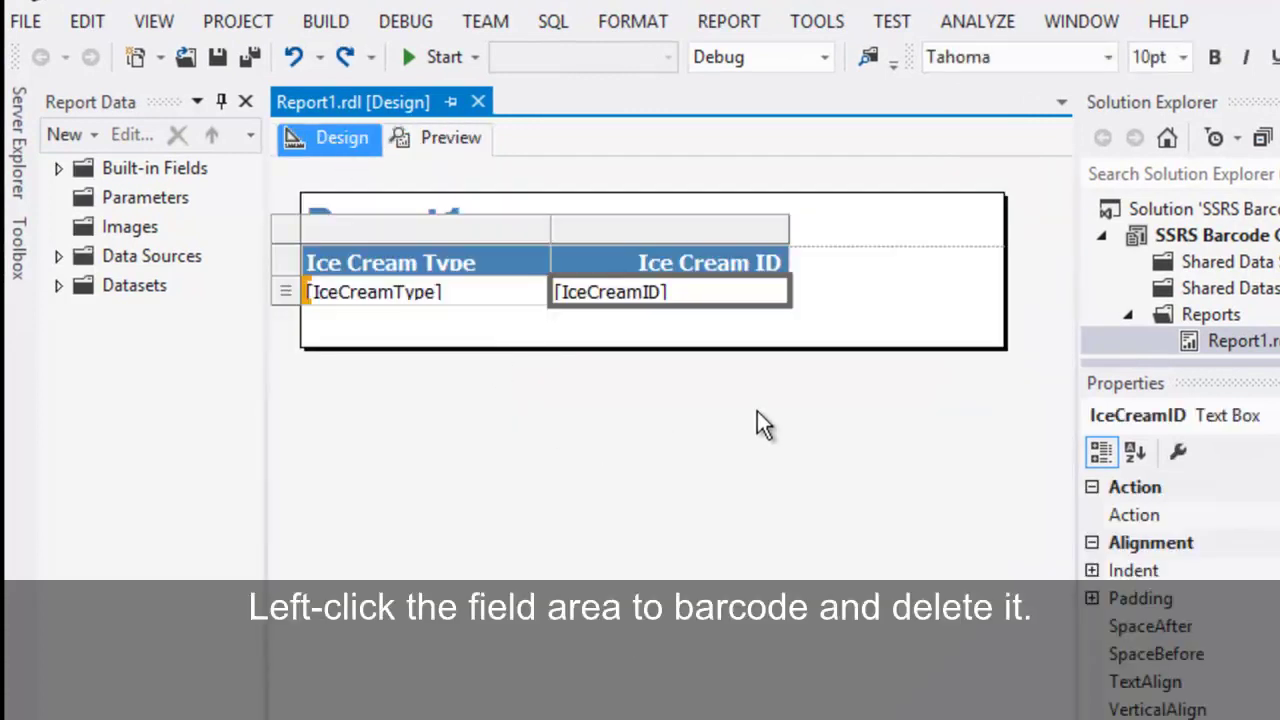
left_click(824, 340)
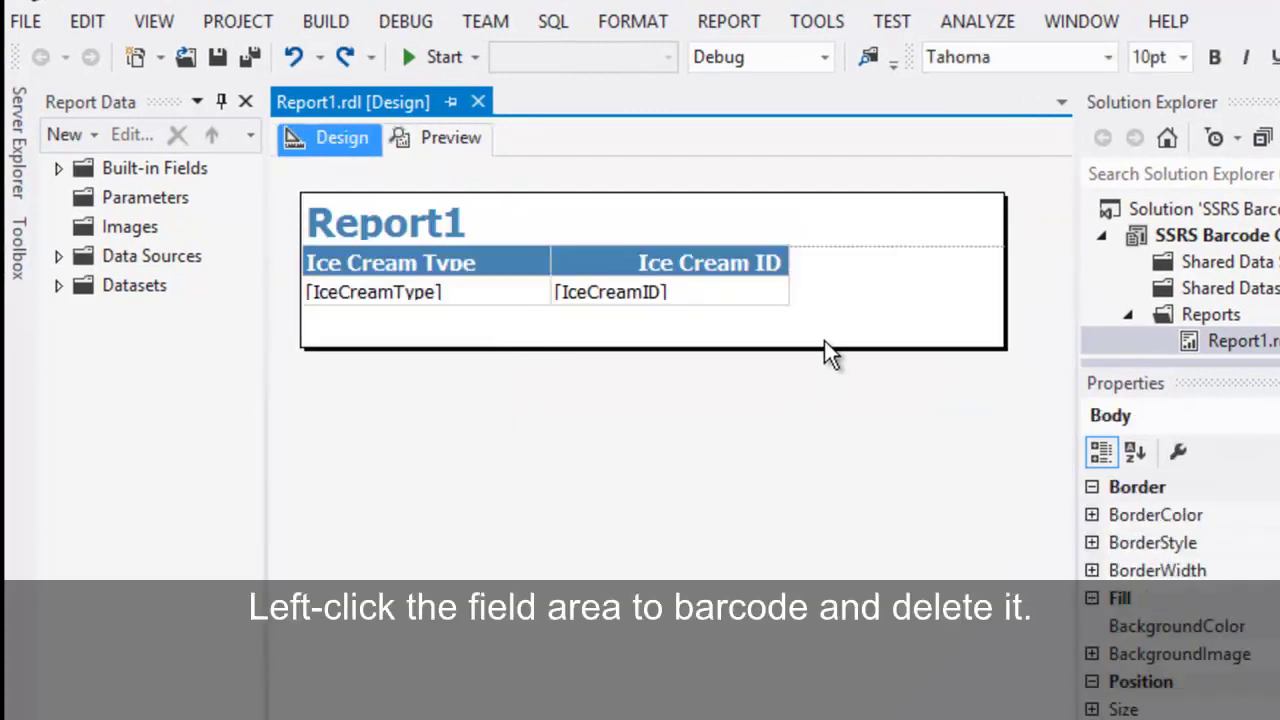
left_click(653, 297)
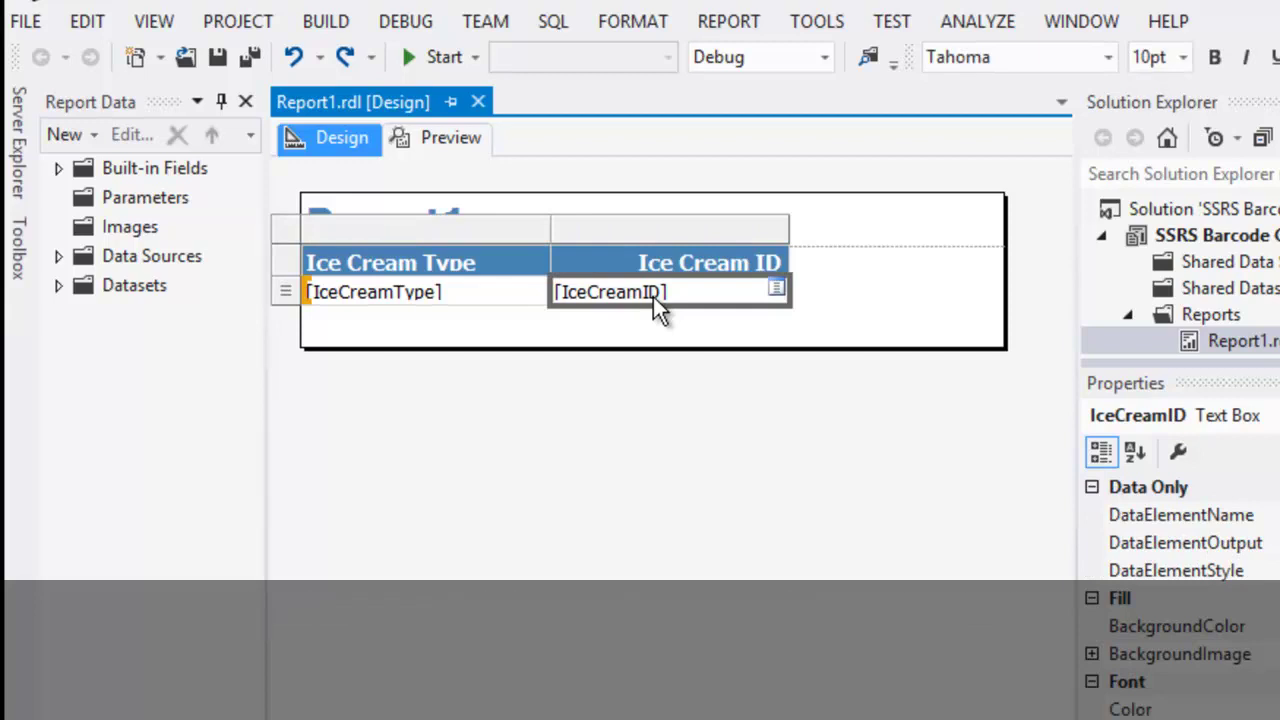
key("Delete")
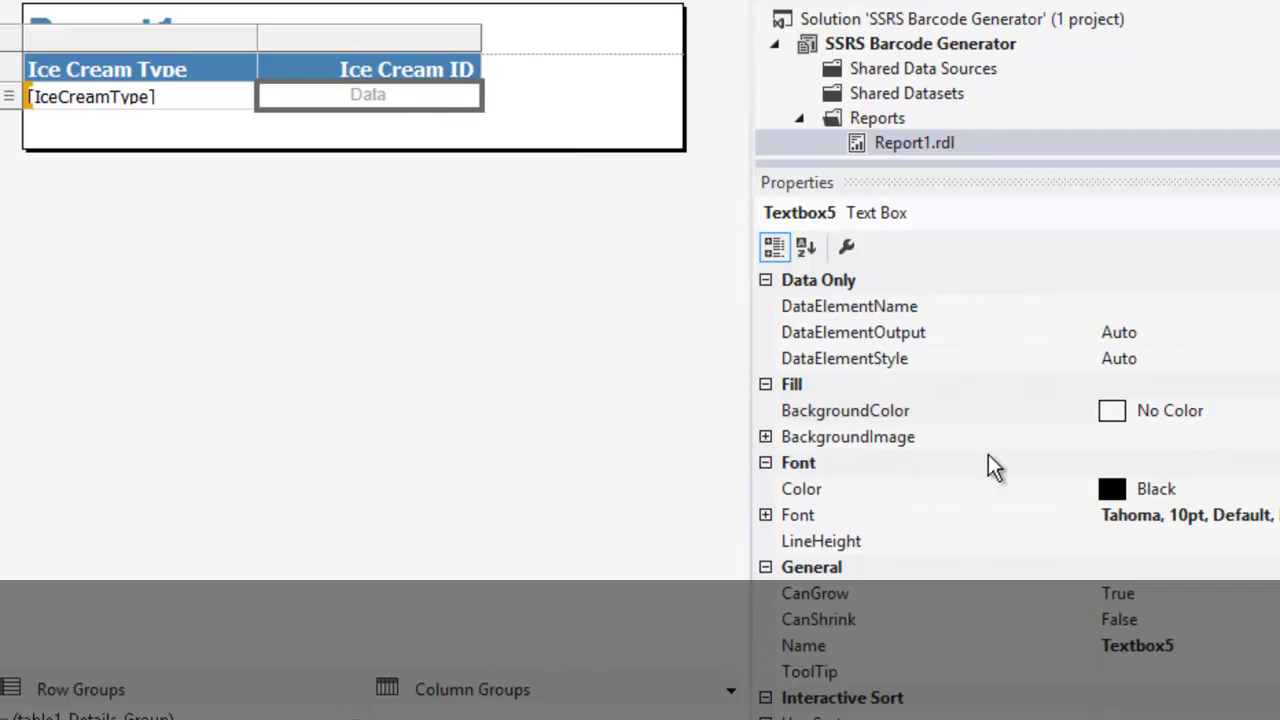
Expand Textbox5's BackgroundImage properties (Source External) and begin editing its Value.
scroll(932, 461, "down", 1)
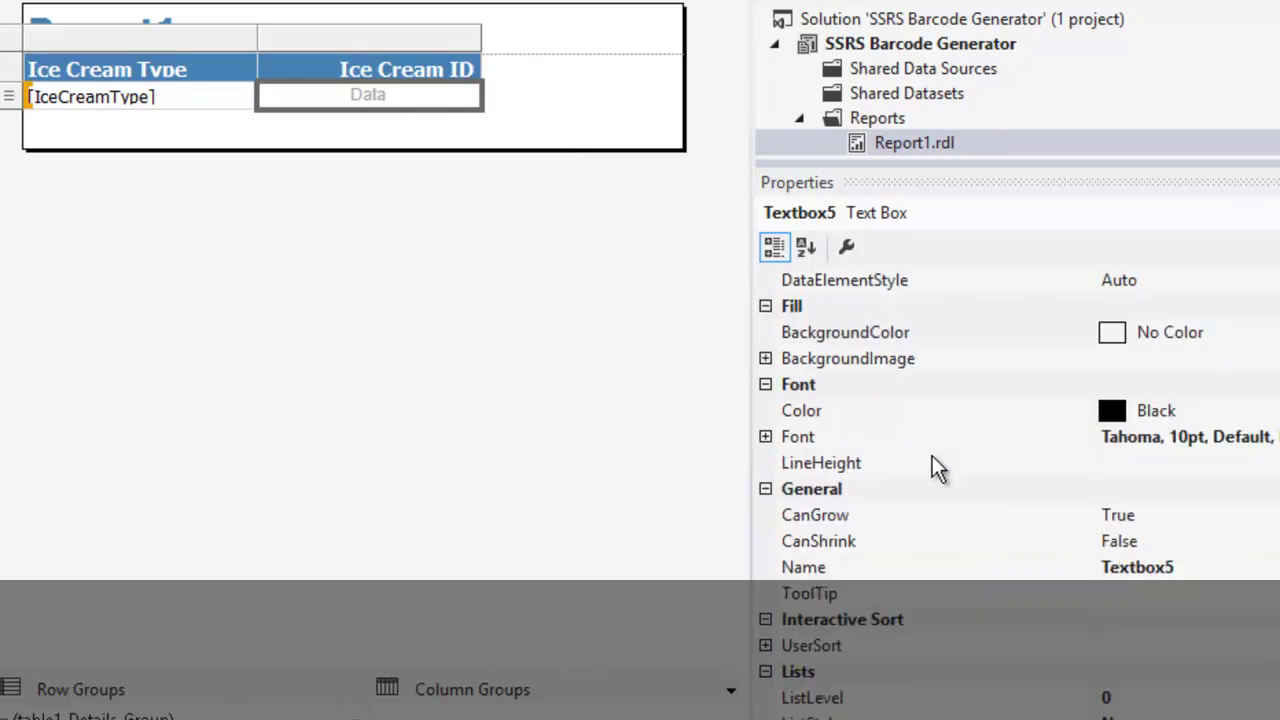
left_click(766, 359)
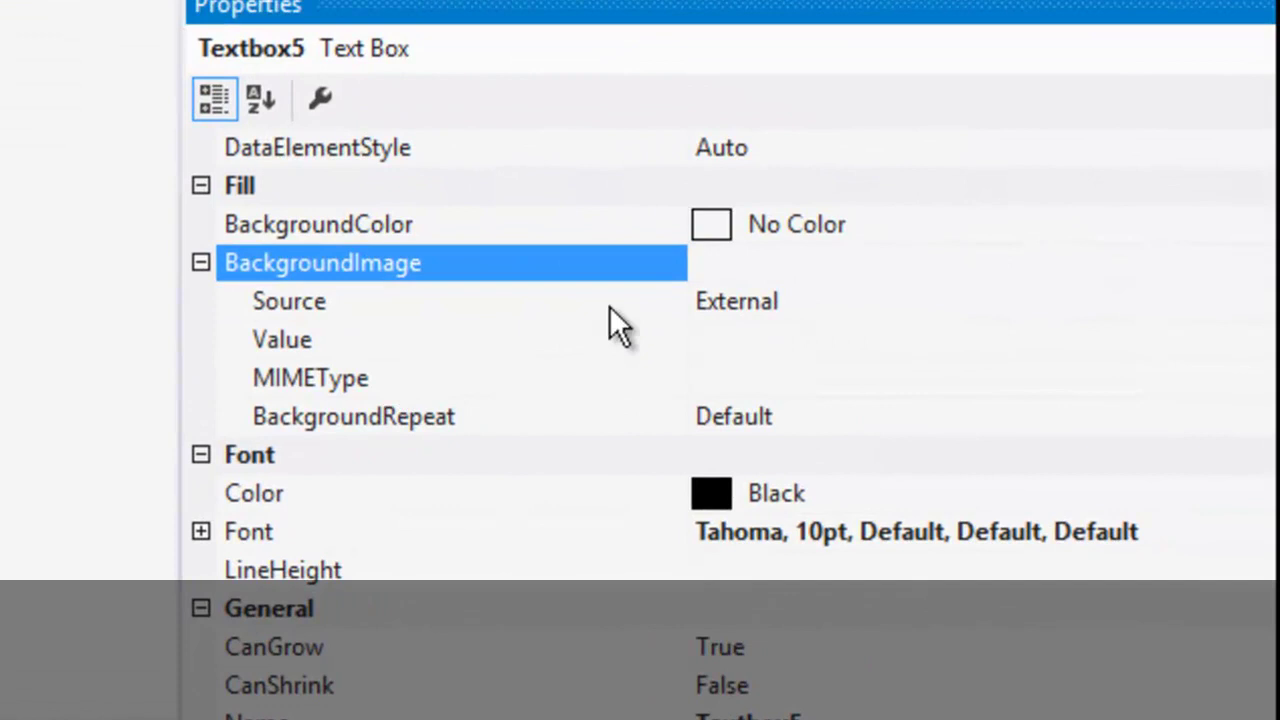
left_click(715, 340)
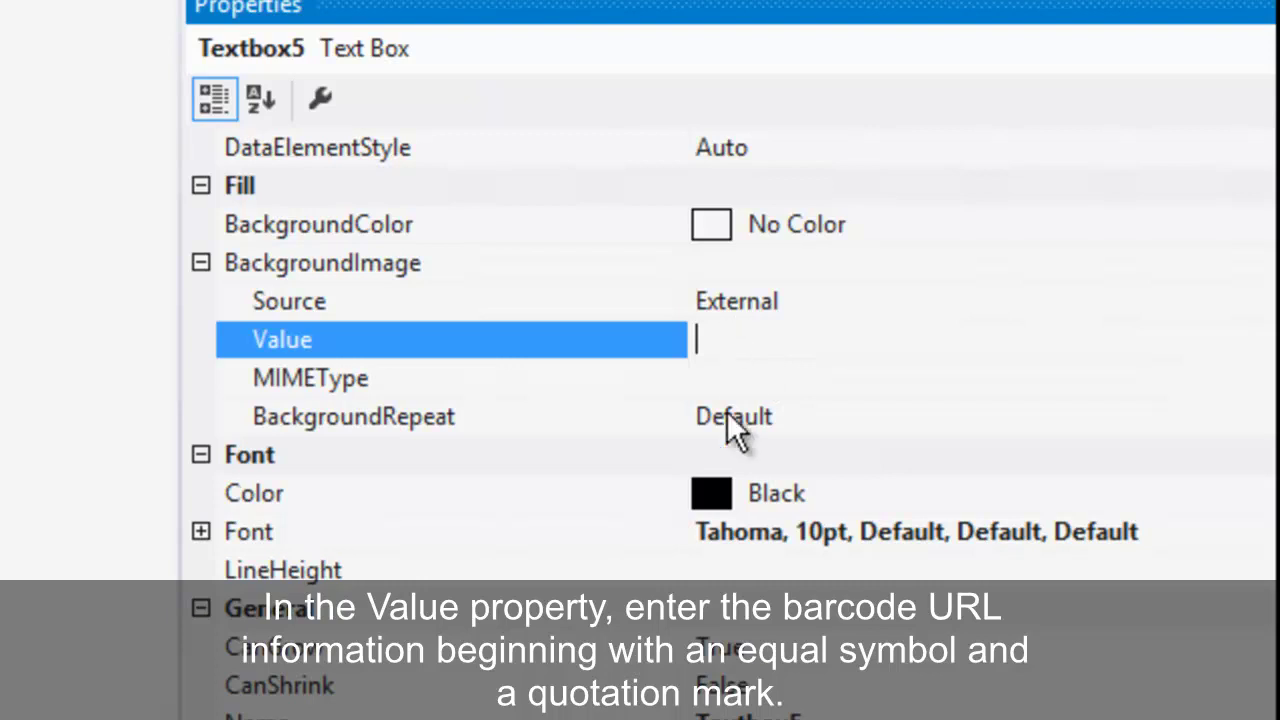
type("=\"")
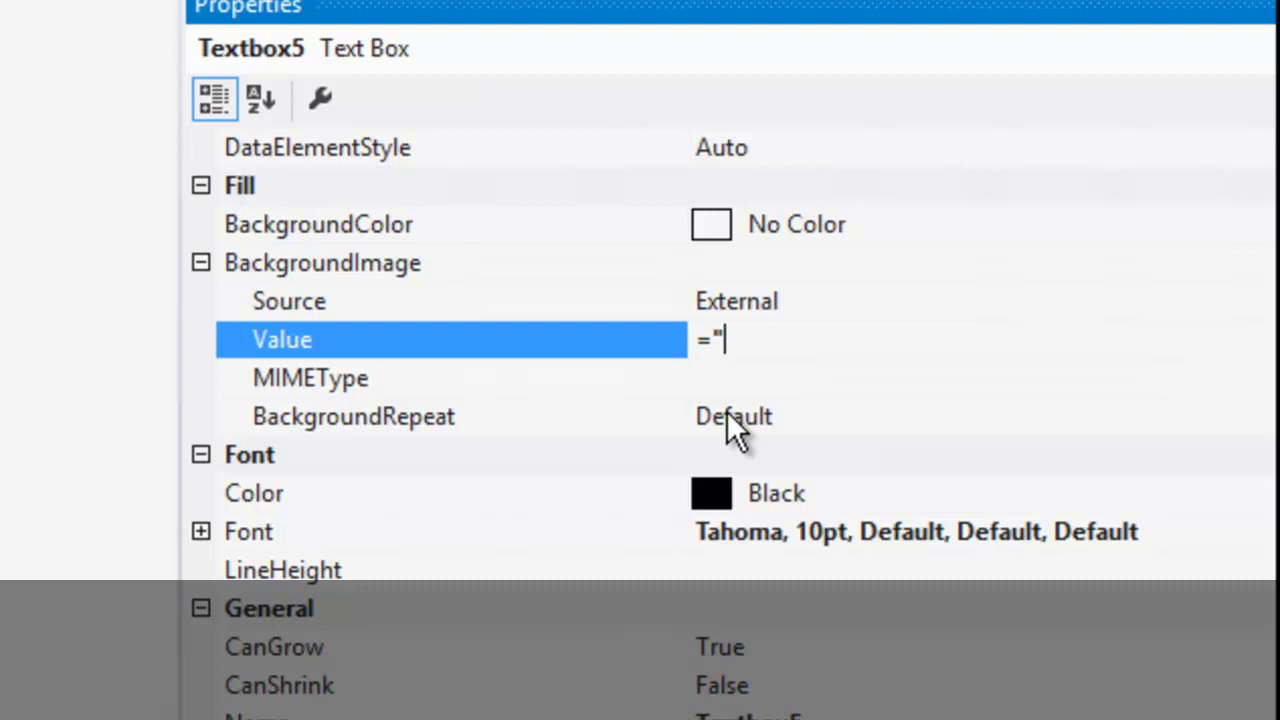
type("https")
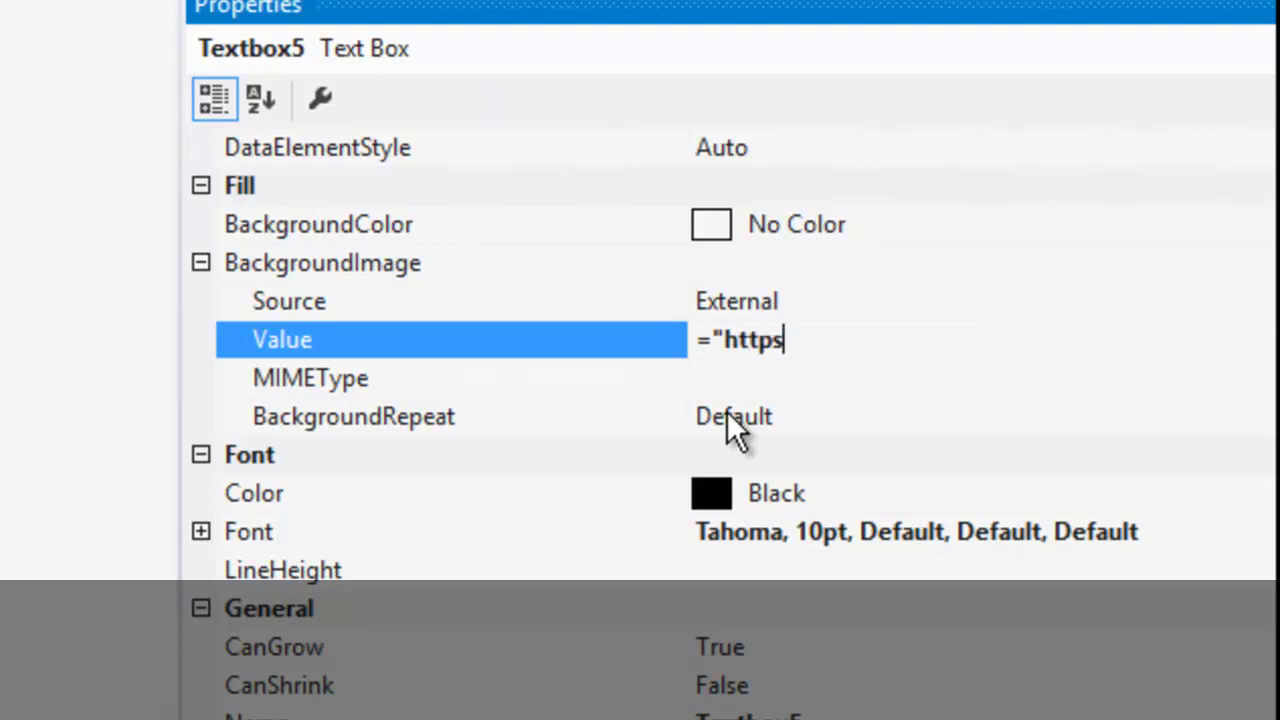
type("://ww")
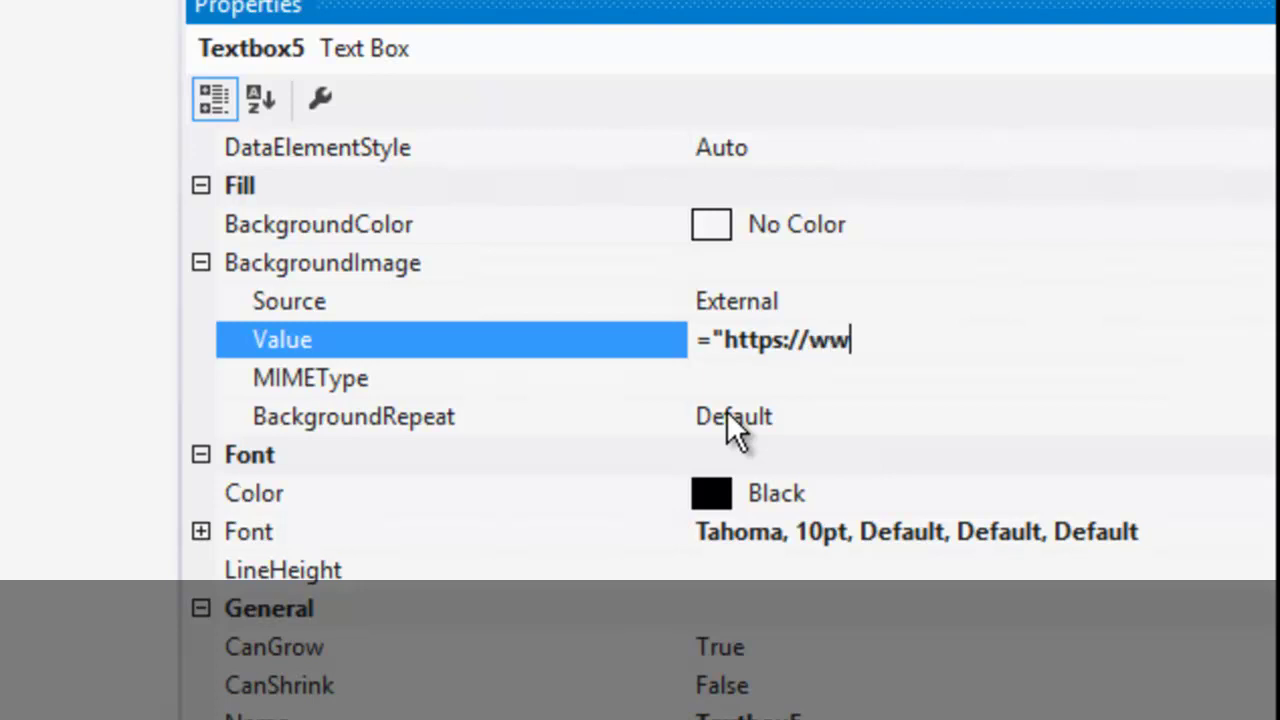
type("w.bcgen.com")
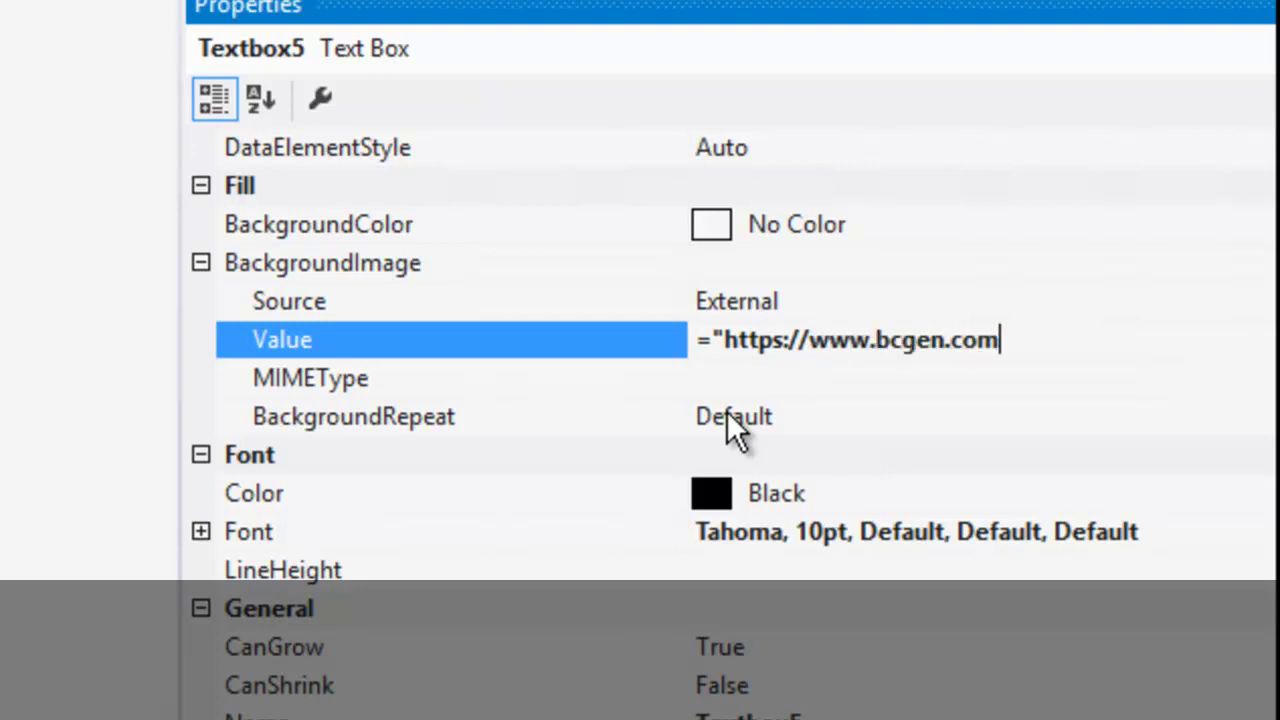
type("/ssrs/")
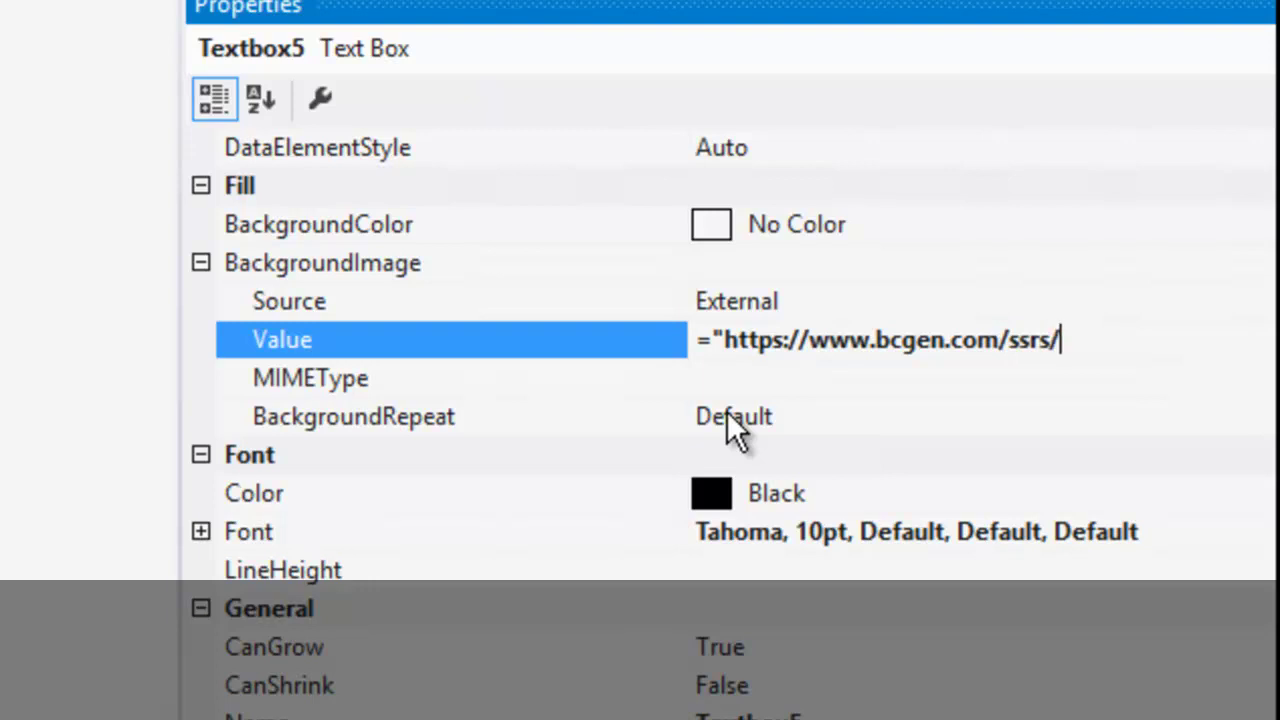
type("demo-")
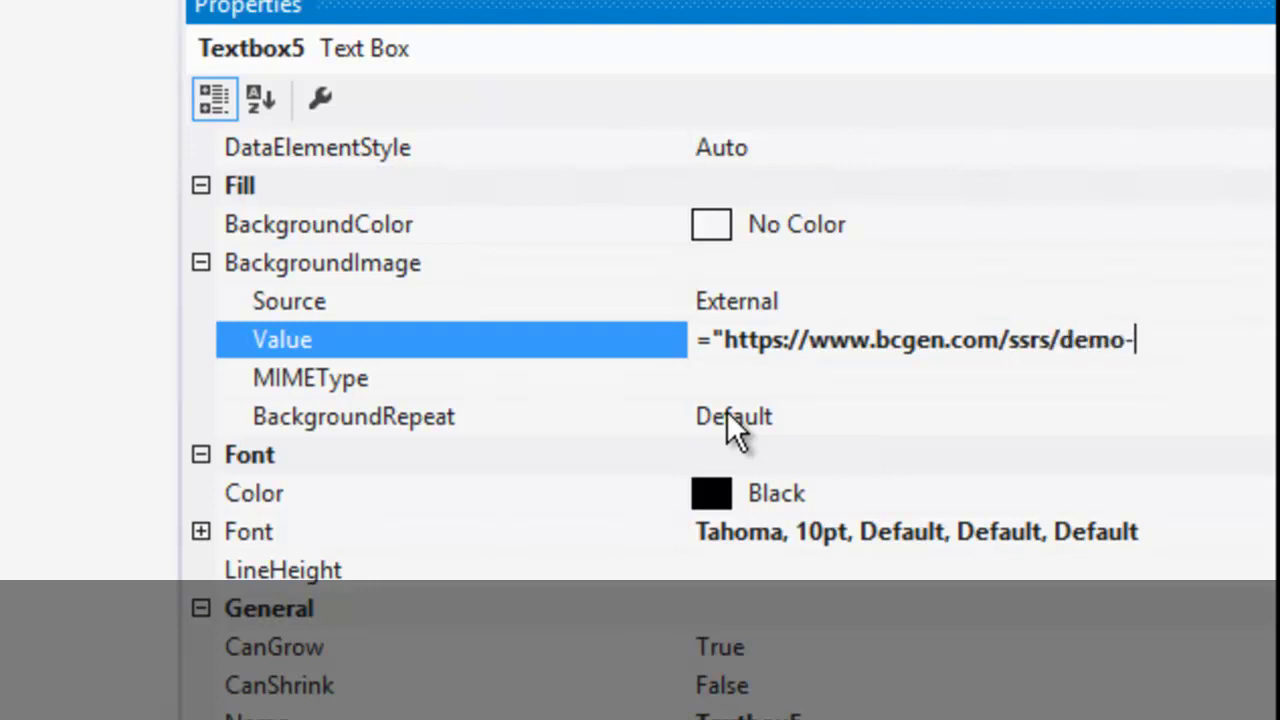
type("c128")
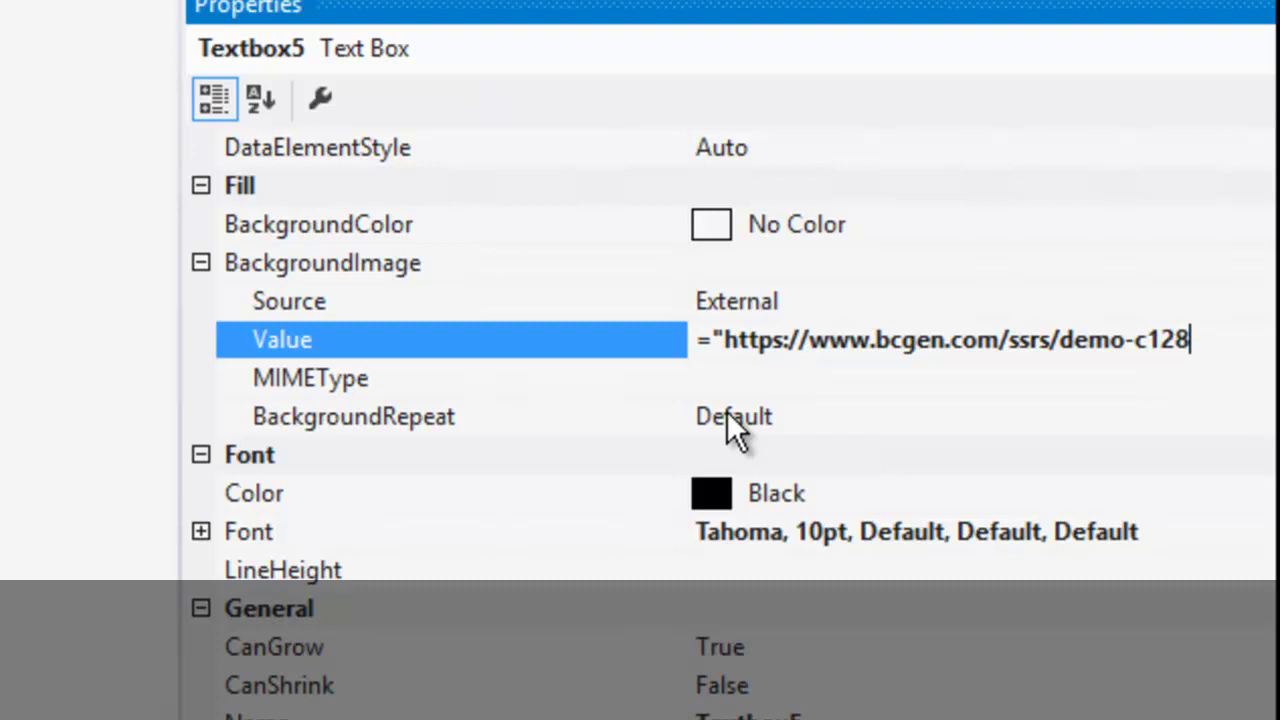
type(".aspx")
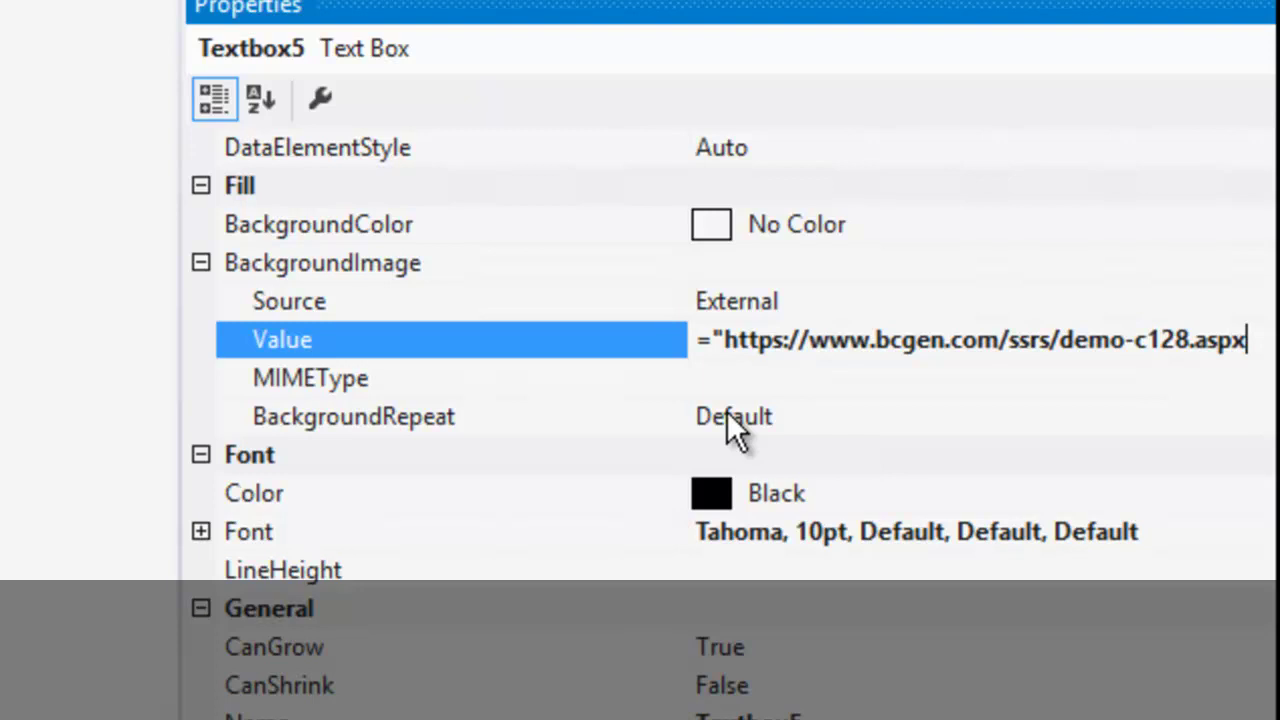
type("?")
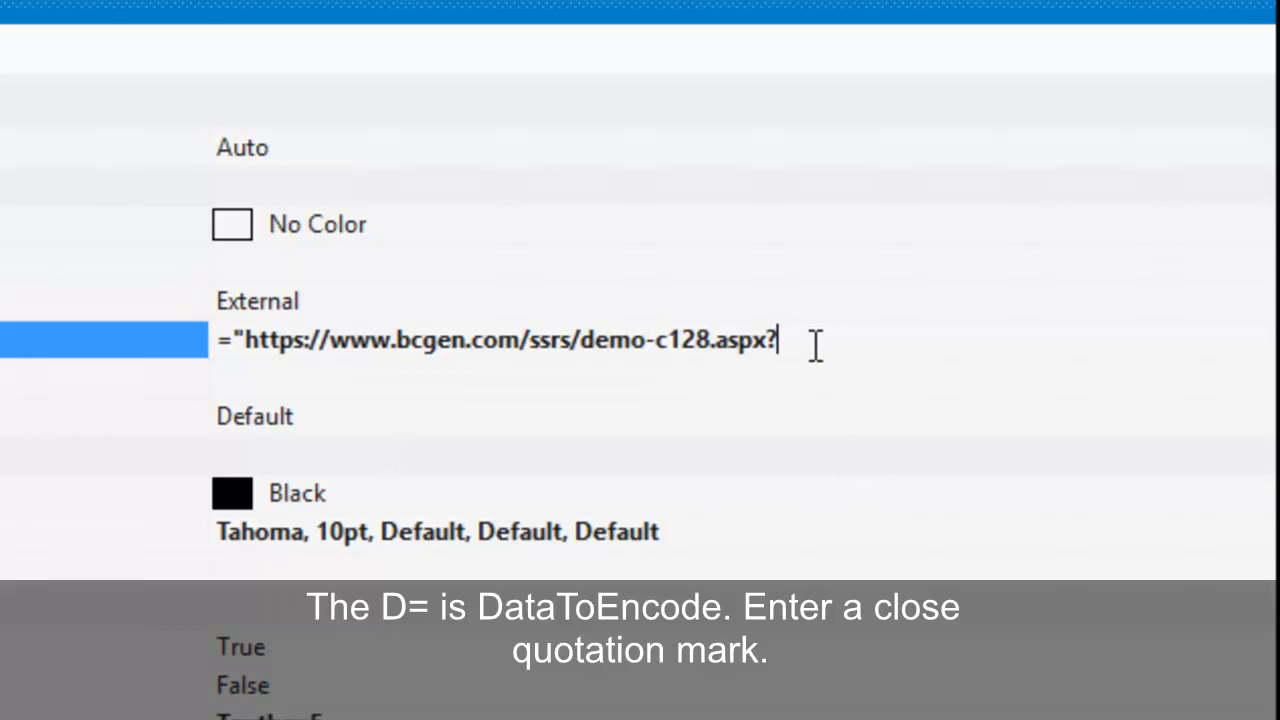
Complete the BackgroundImage Value with D=" & Fields!IceCreamID.Value, correcting a typo along the way.
type("D")
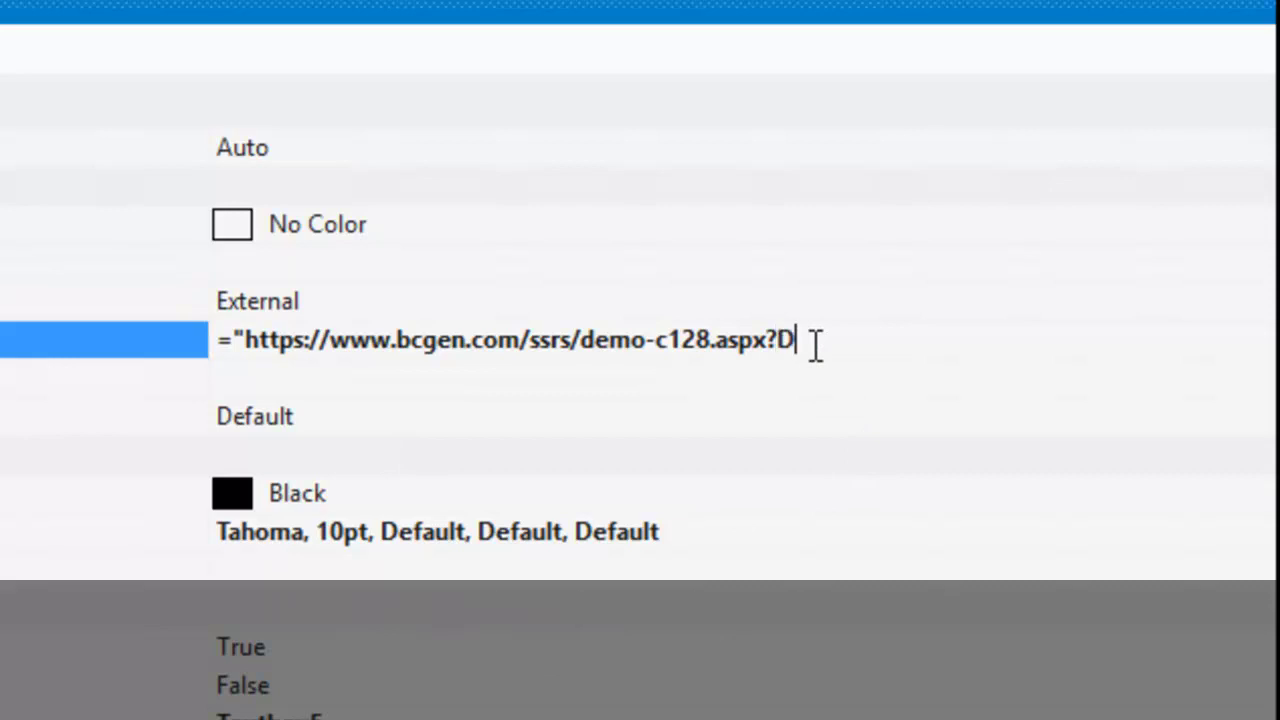
type("=\"")
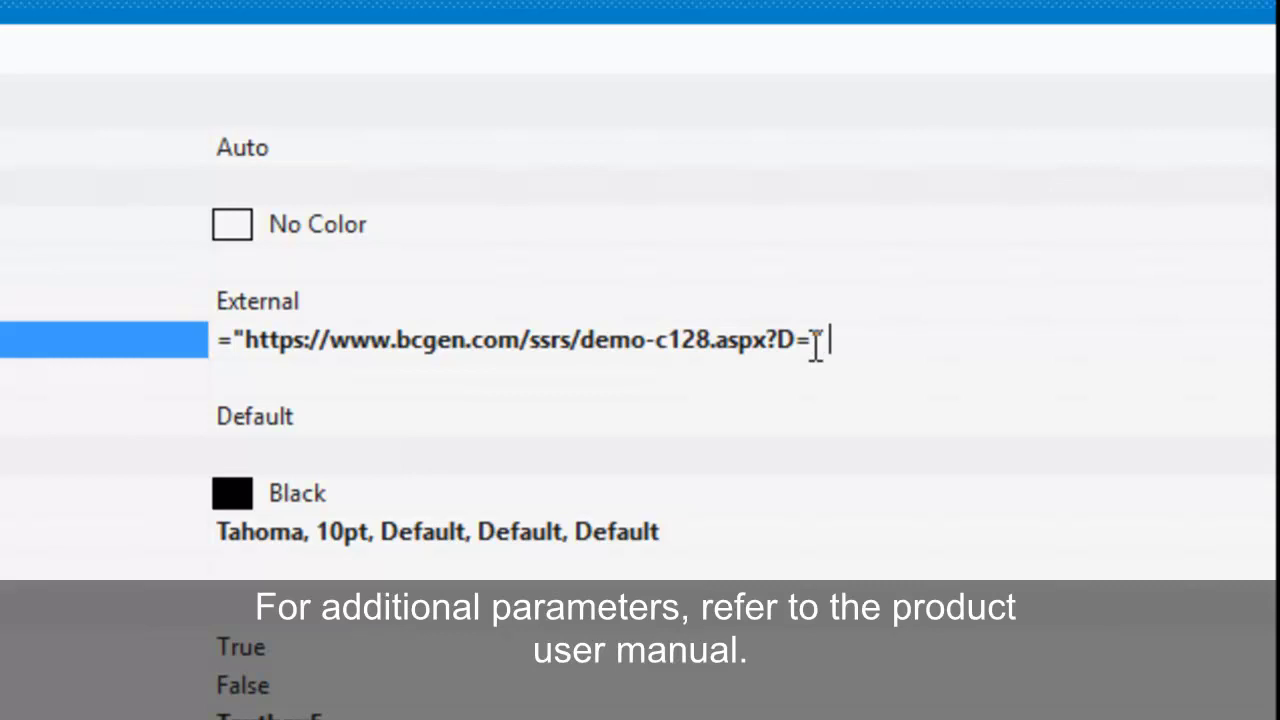
type(" &")
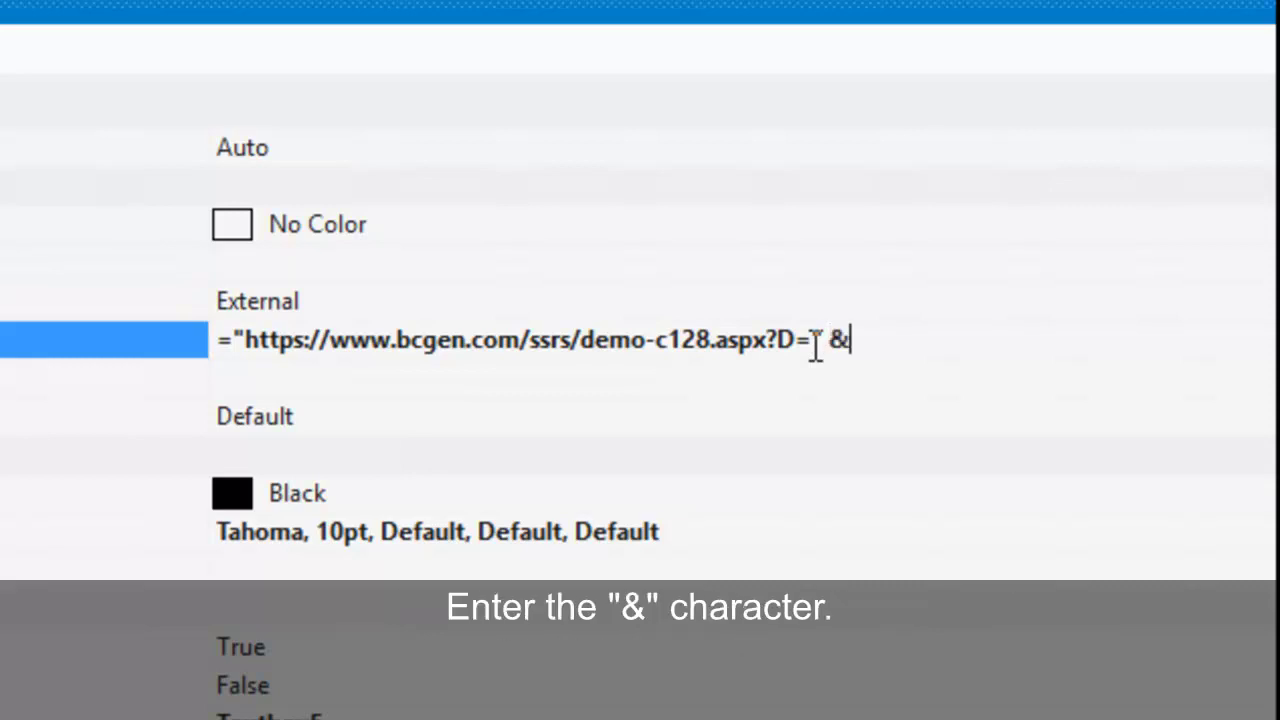
type(" Flds")
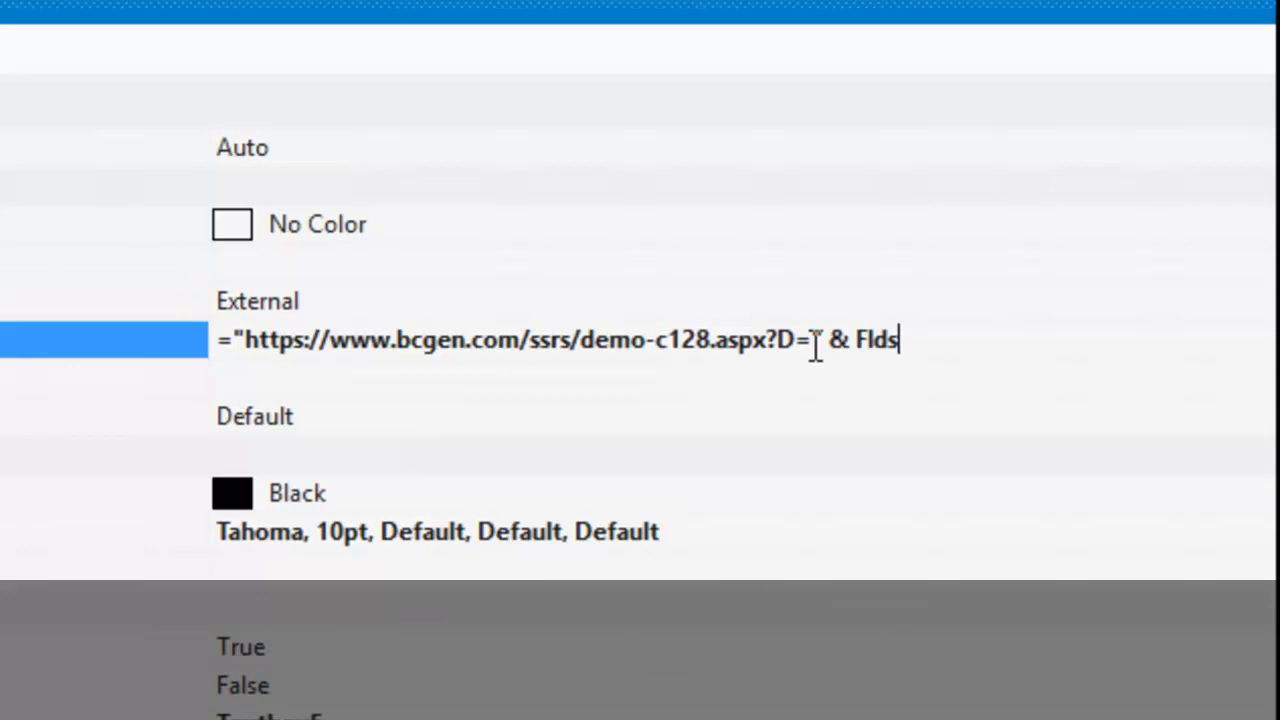
key("BackSpace")
key("BackSpace")
key("BackSpace")
type("ields")
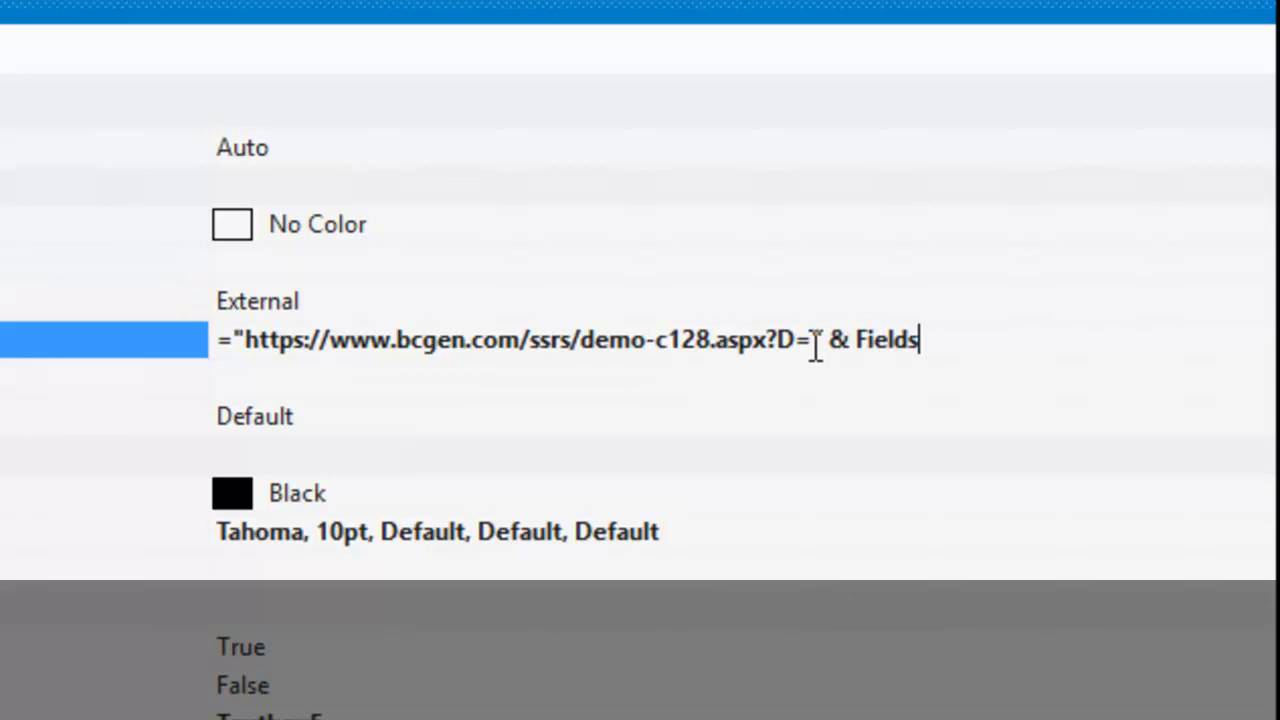
type("!IceCrea")
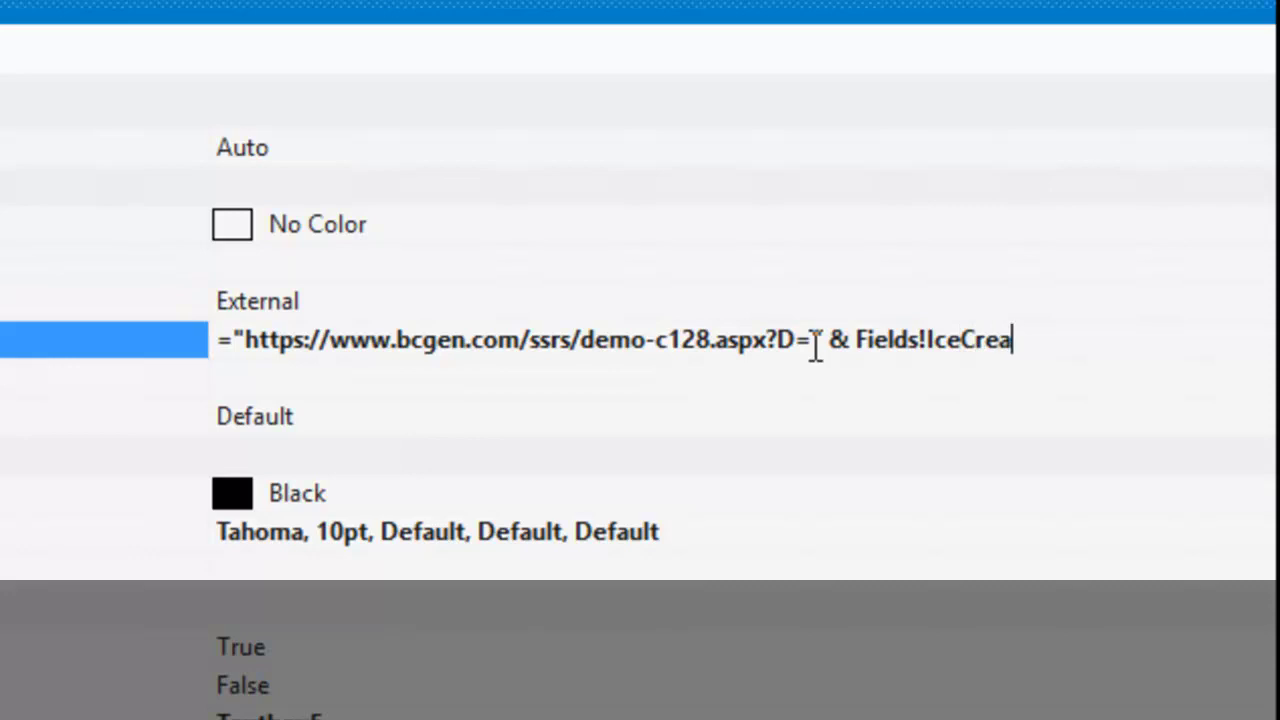
type("mID")
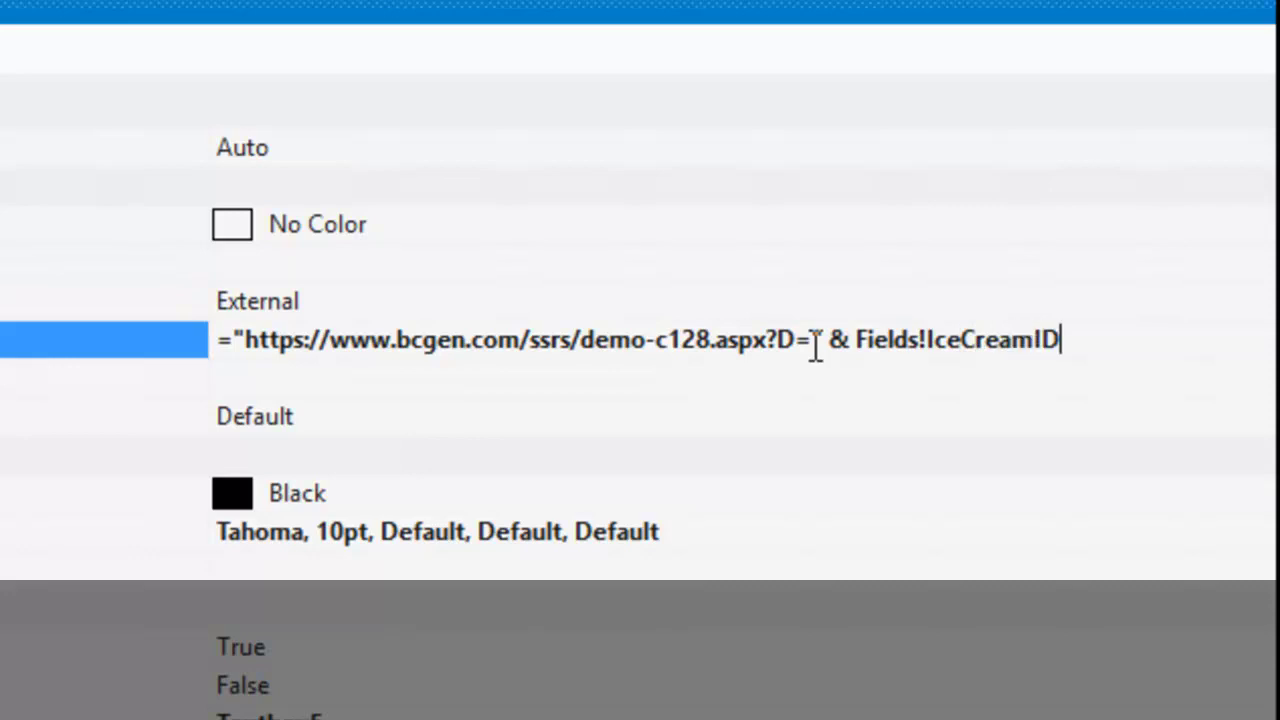
type(".Valu")
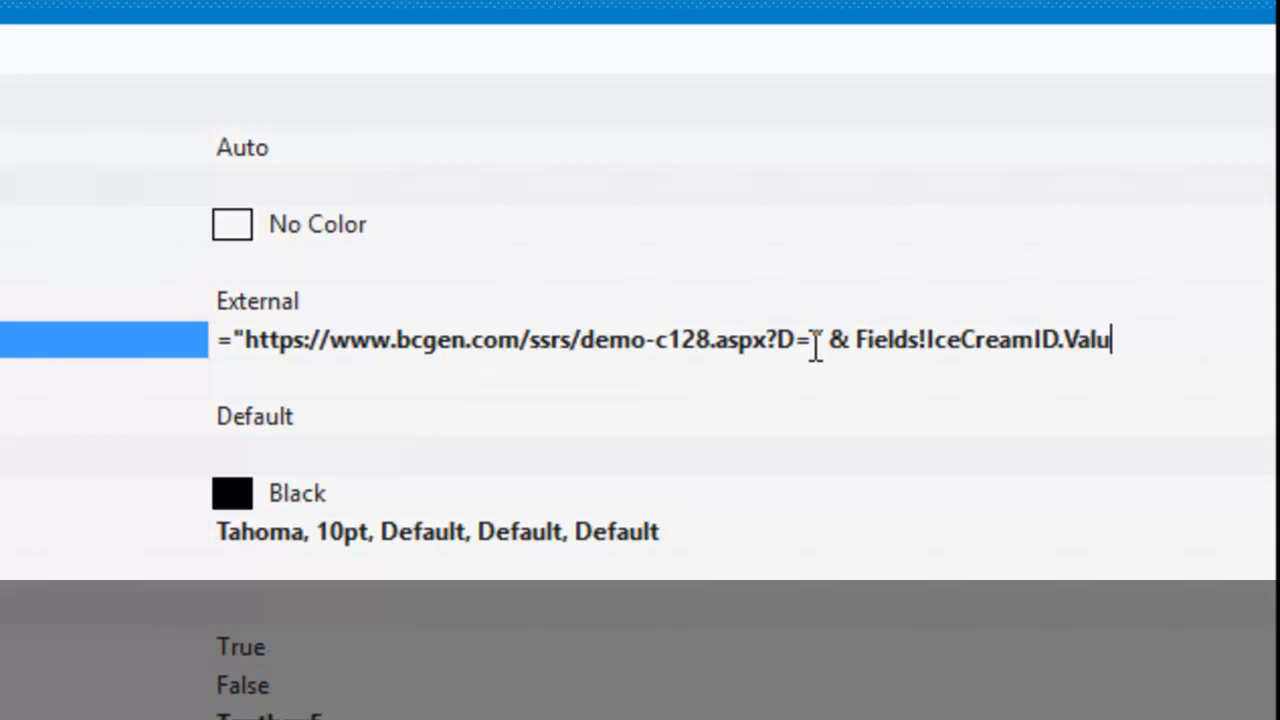
type("e")
Set Textbox5's BackgroundRepeat to Clip.
left_click(326, 416)
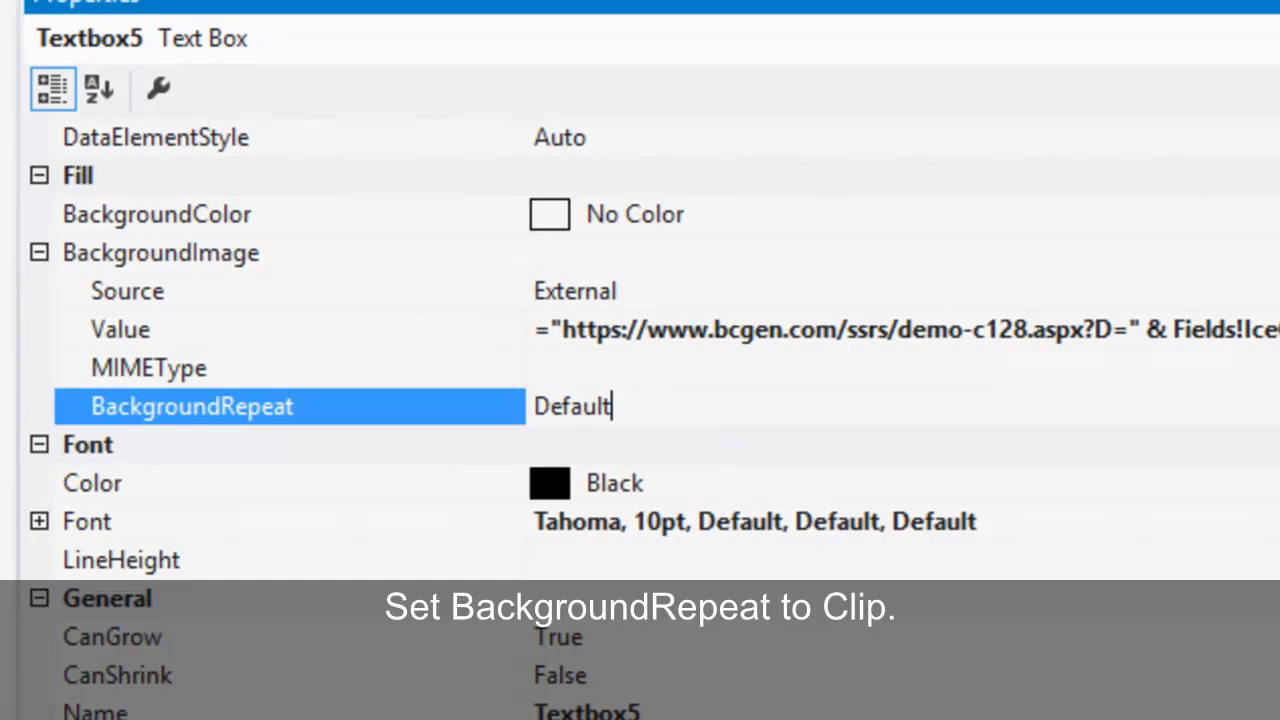
key("alt+Down")
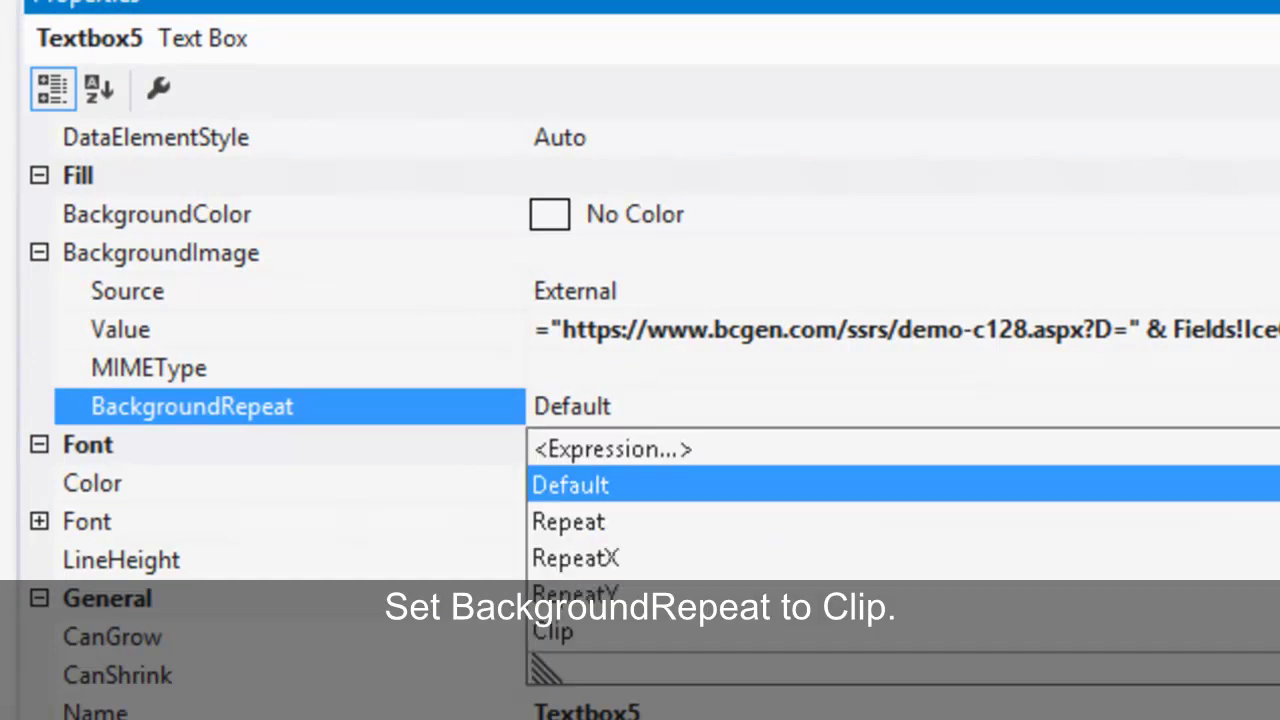
left_click(551, 633)
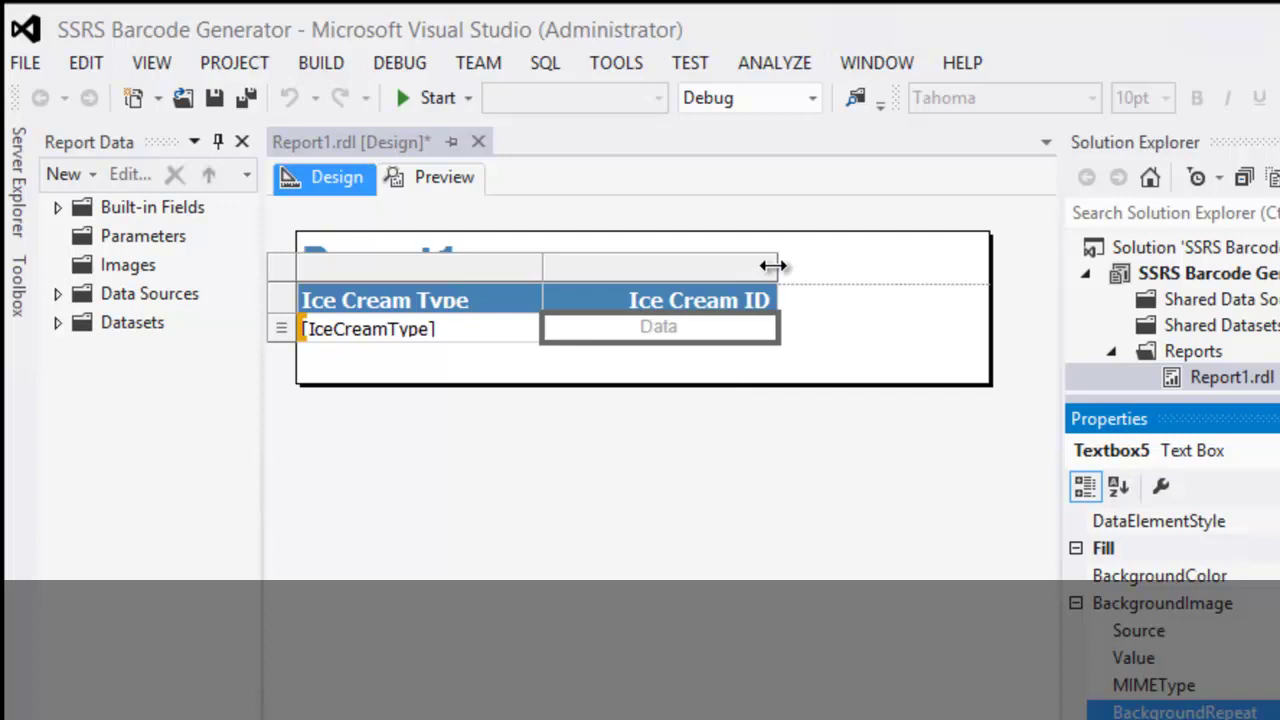
Widen the Ice Cream ID column, make the detail row much taller, and extend the report body downward.
left_click_drag(774, 265, 947, 274)
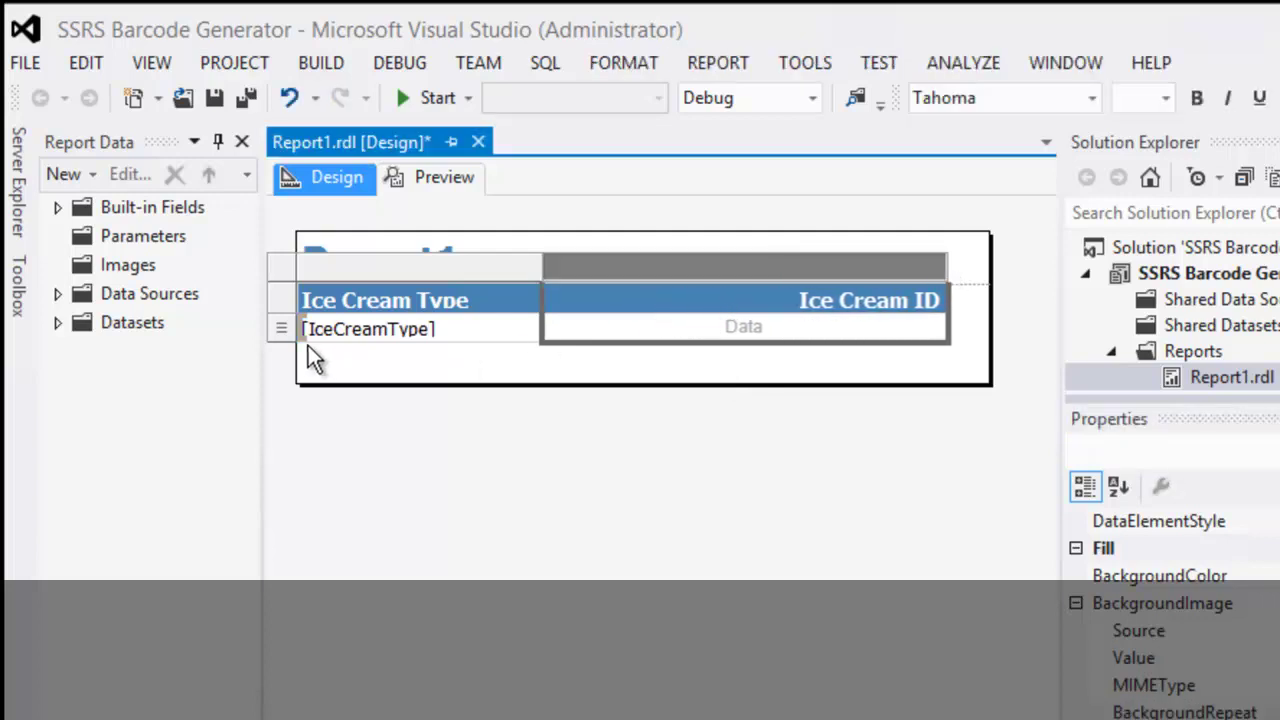
left_click_drag(280, 344, 280, 366)
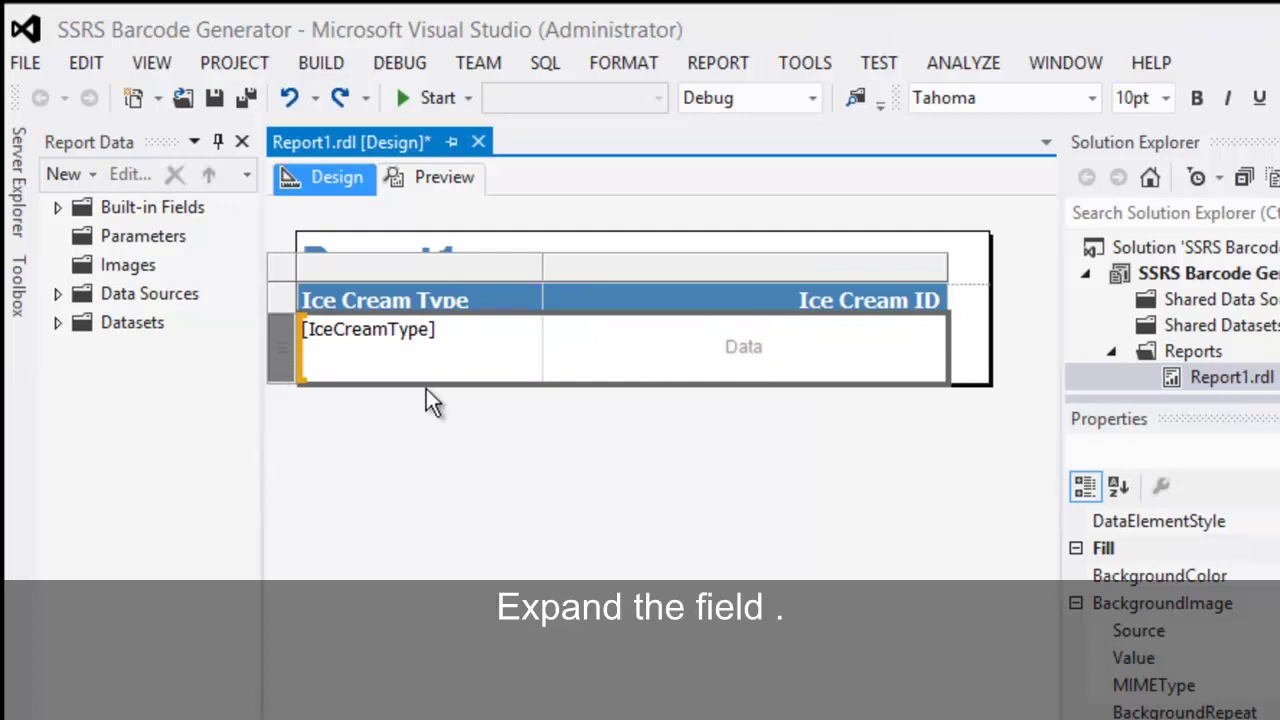
left_click(977, 388)
left_click_drag(977, 388, 956, 628)
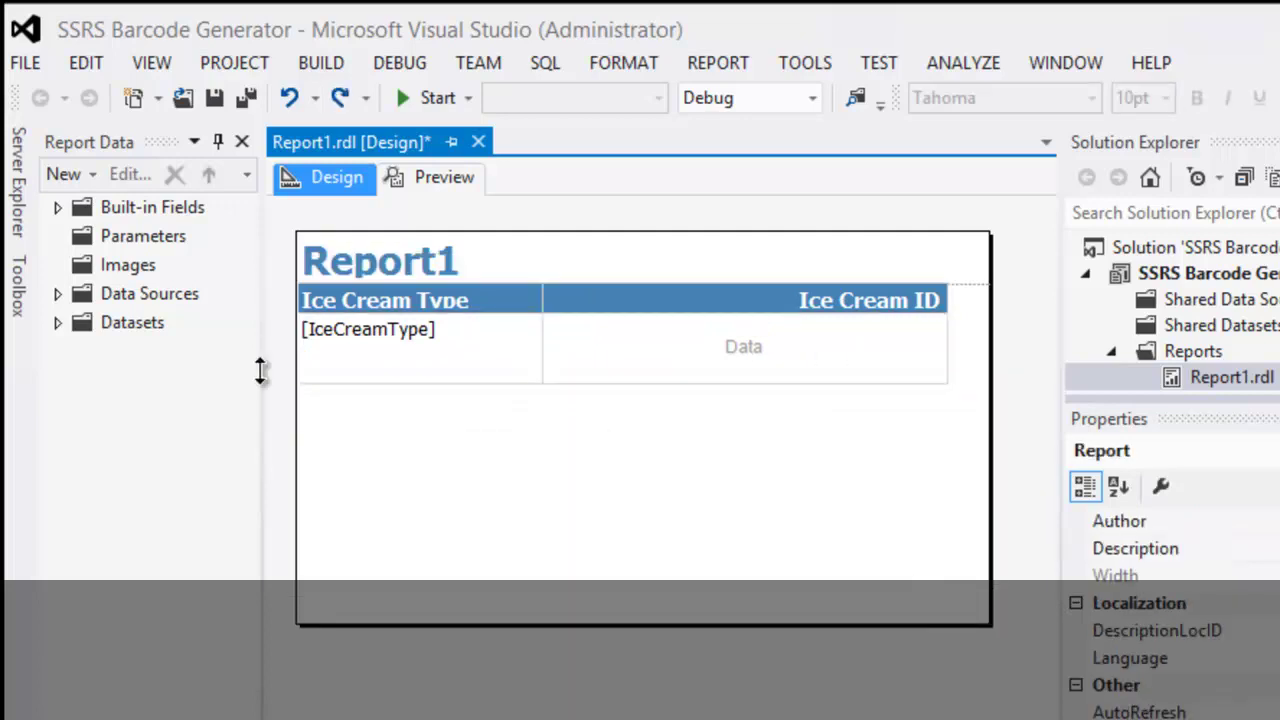
left_click(324, 379)
left_click_drag(279, 381, 280, 505)
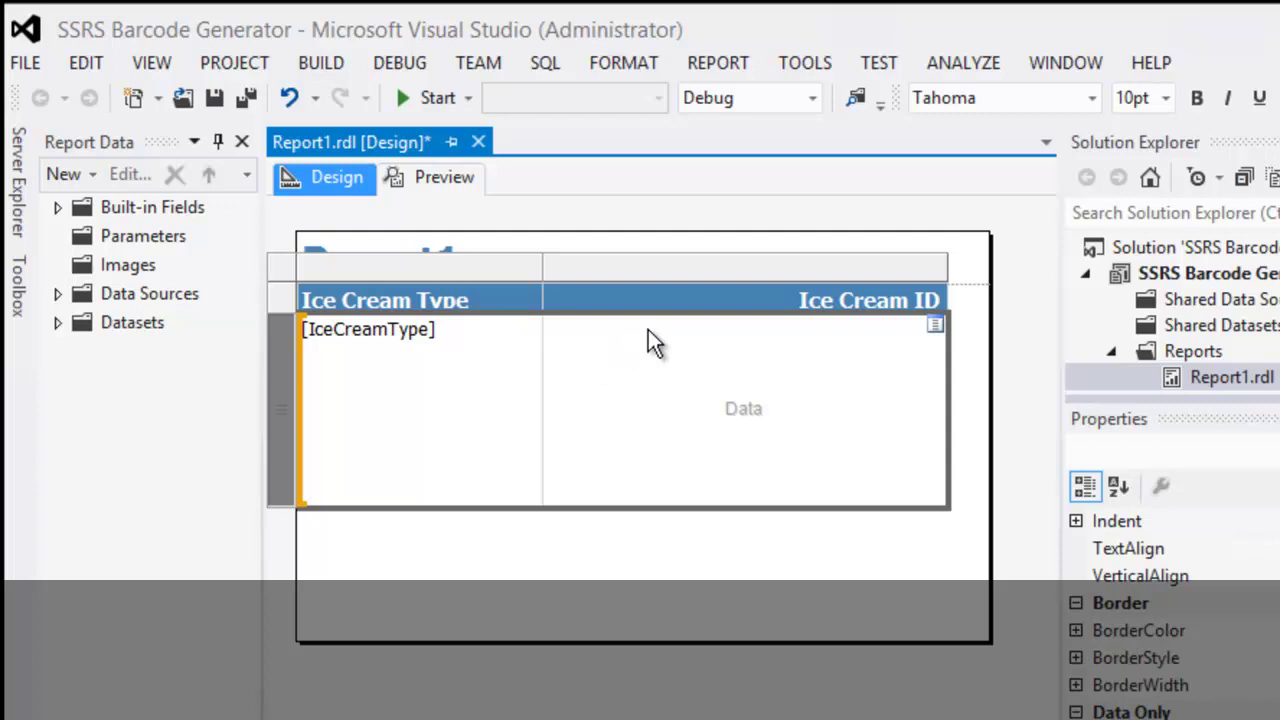
Preview the report, supplying DataSource1's login name and password, and view it.
left_click(449, 185)
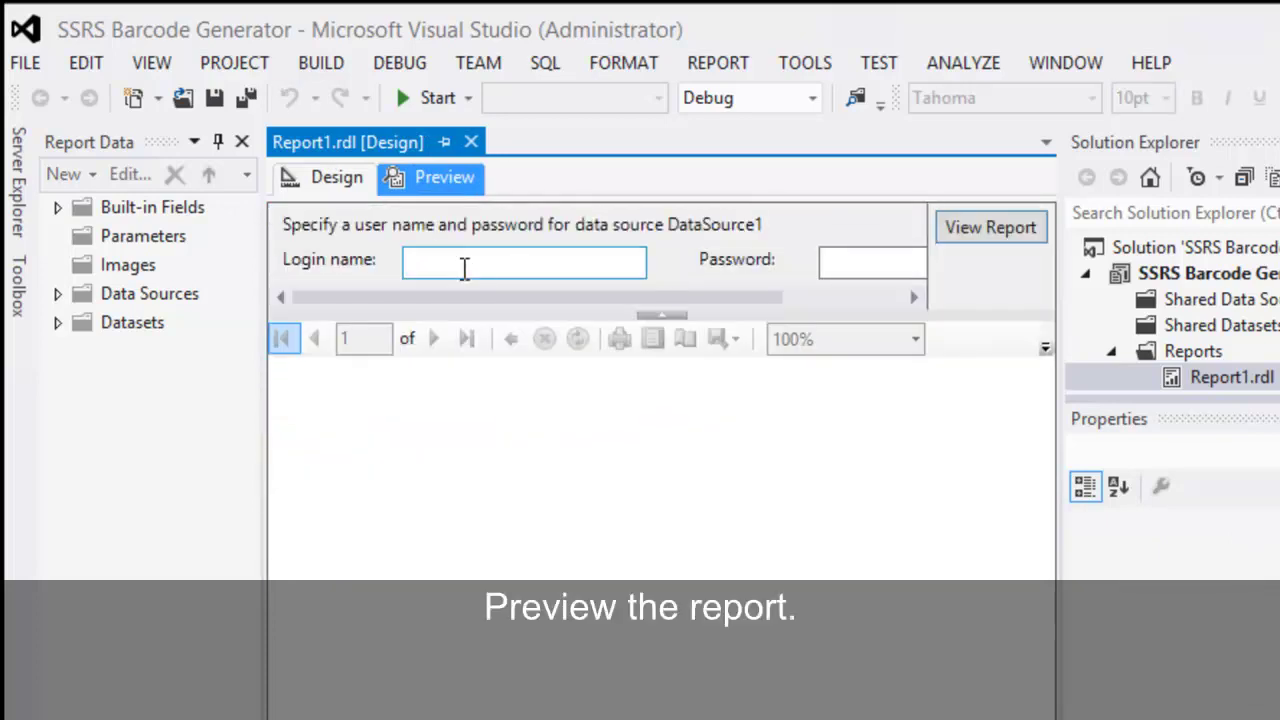
left_click(463, 264)
type("sa")
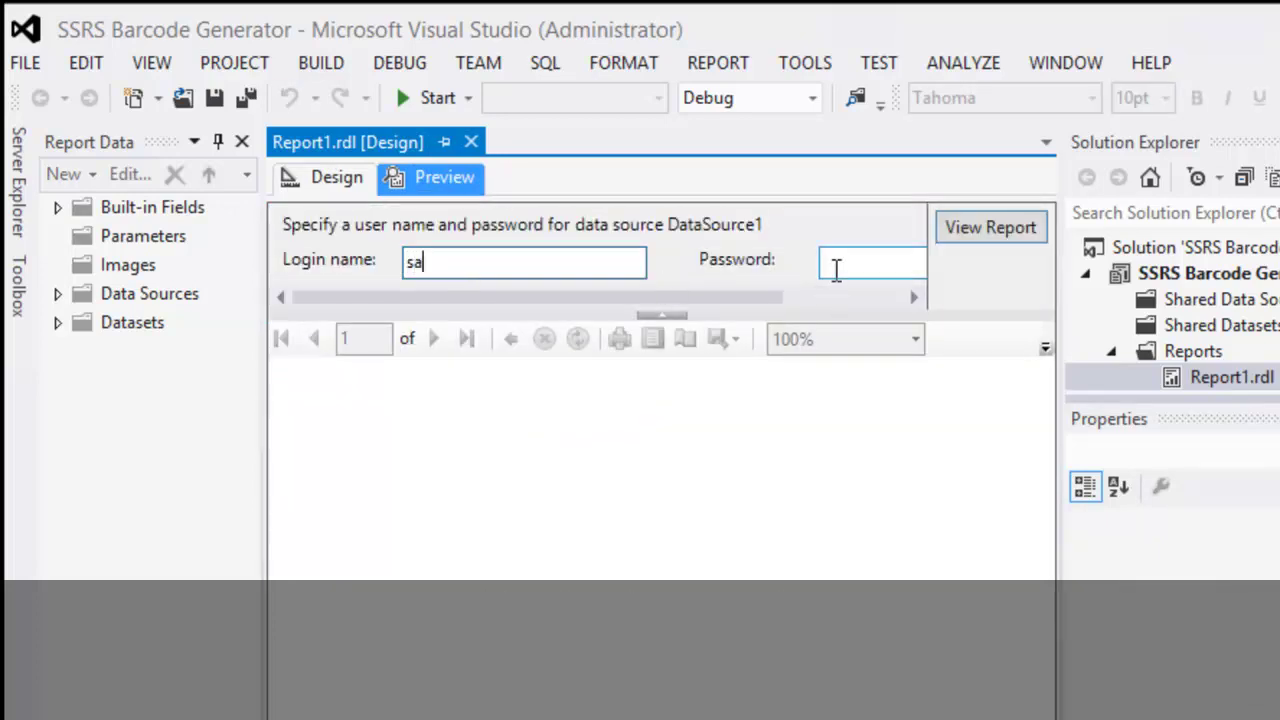
left_click(838, 265)
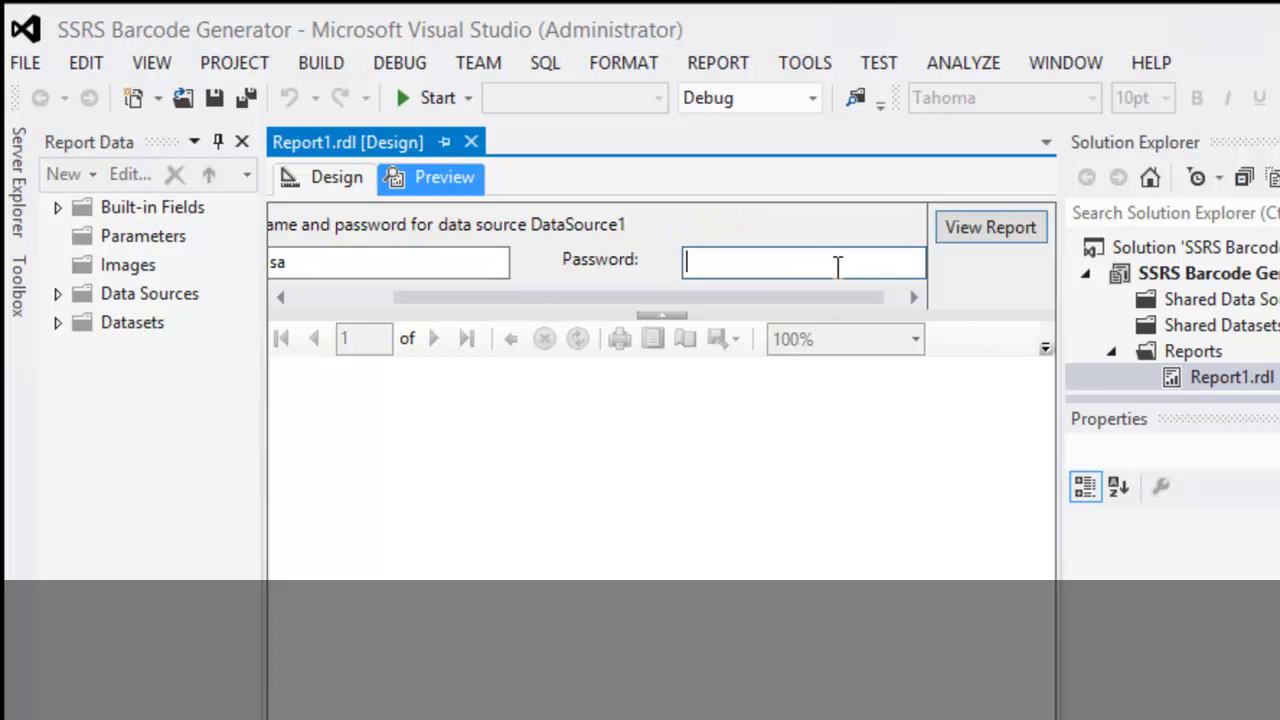
type("*************")
left_click(972, 231)
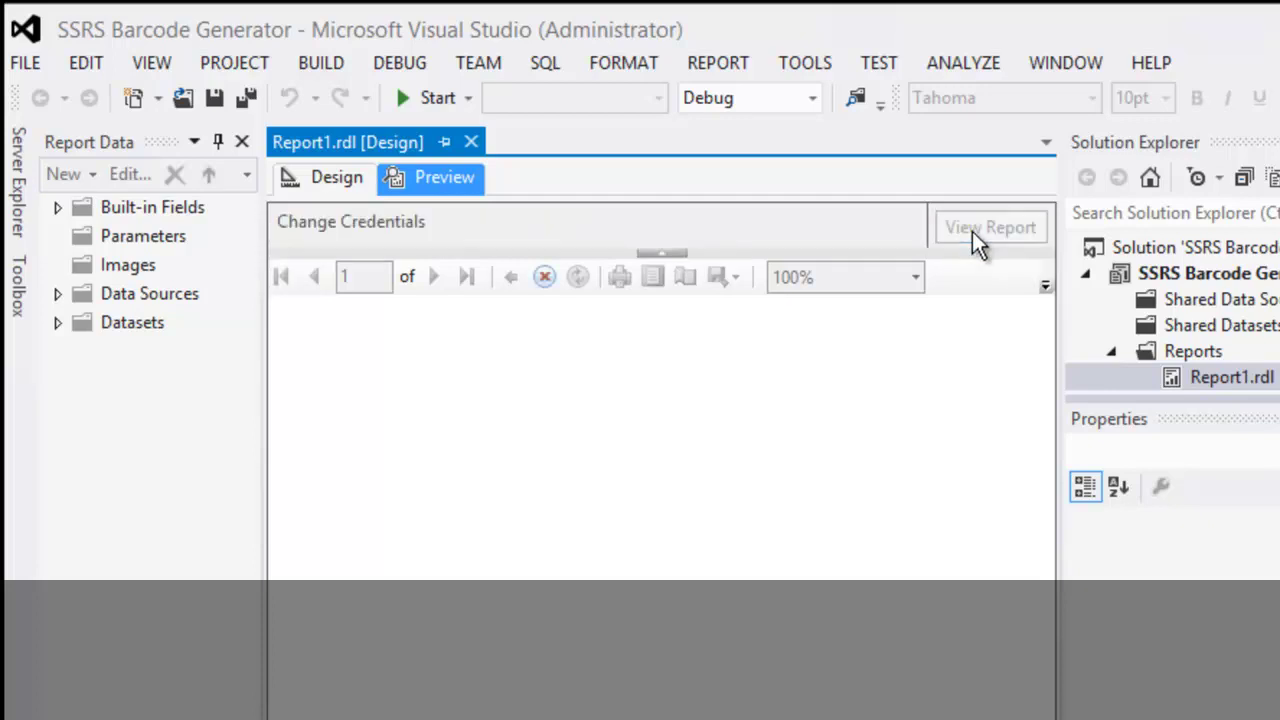